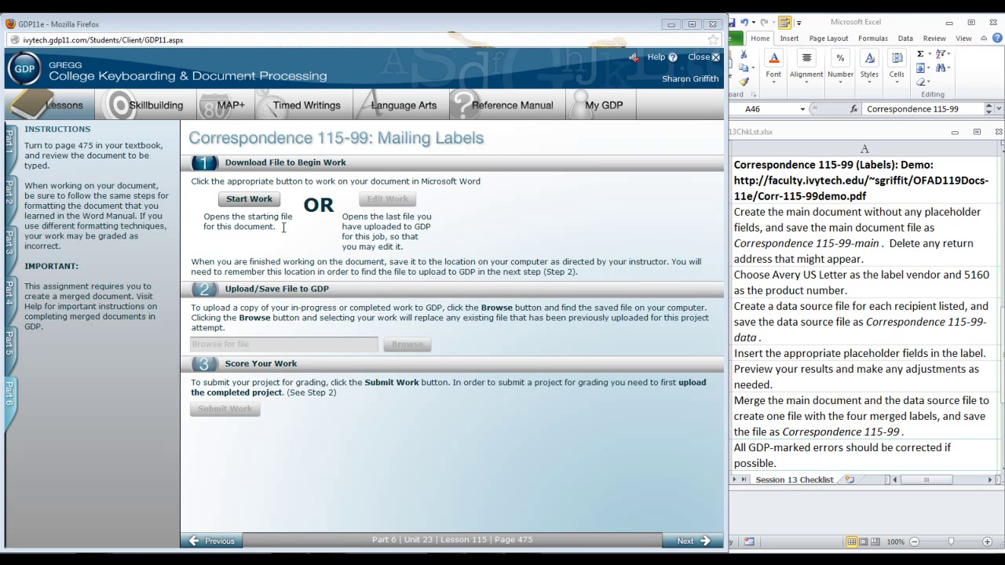
Step: Start the Correspondence 115-99 job and open its starting file in Word
left_click(259, 202)
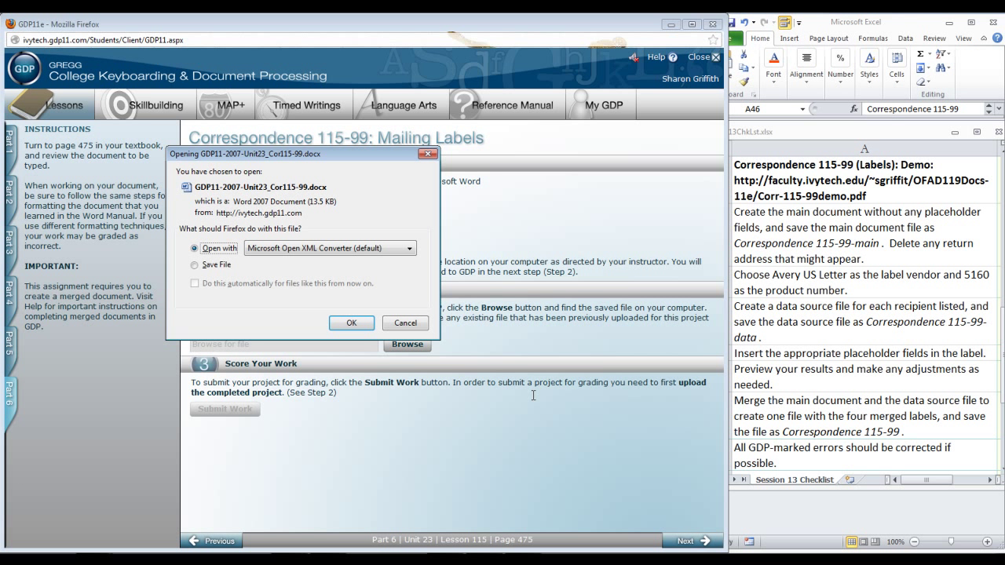
left_click(351, 323)
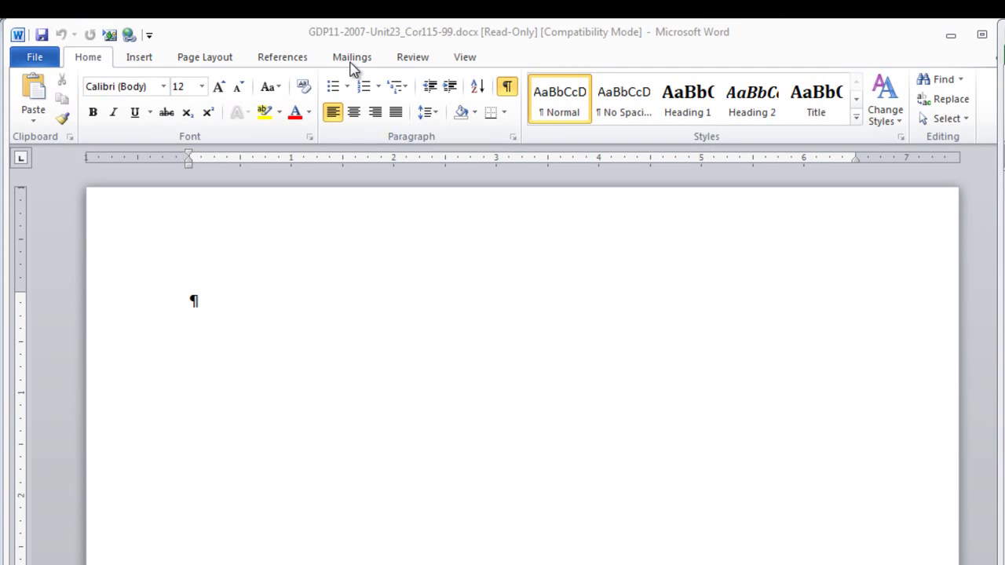
Step: Start a Labels mail merge and pick Avery US Letter 5160 Easy Peel Address Labels
left_click(352, 58)
left_click(146, 119)
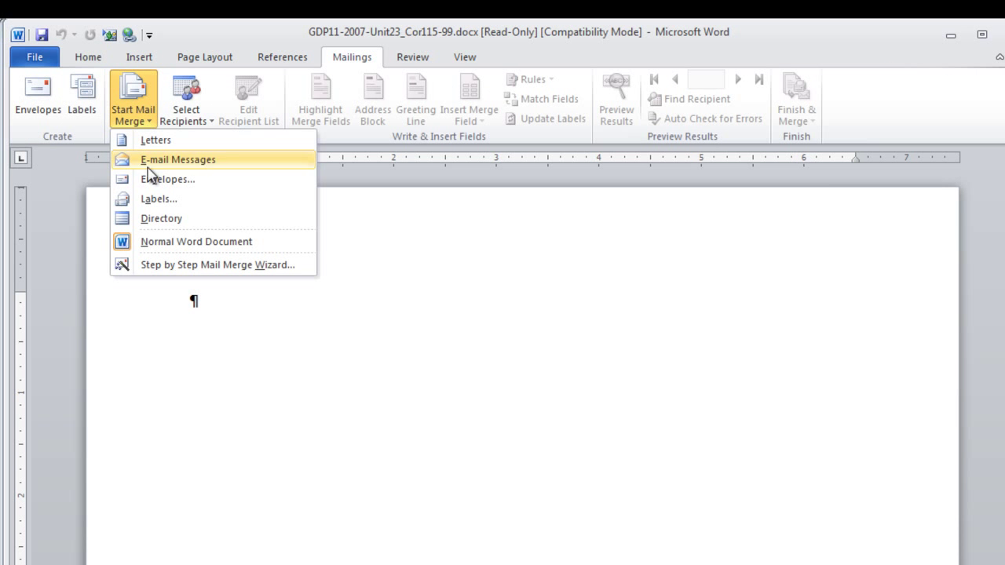
left_click(149, 200)
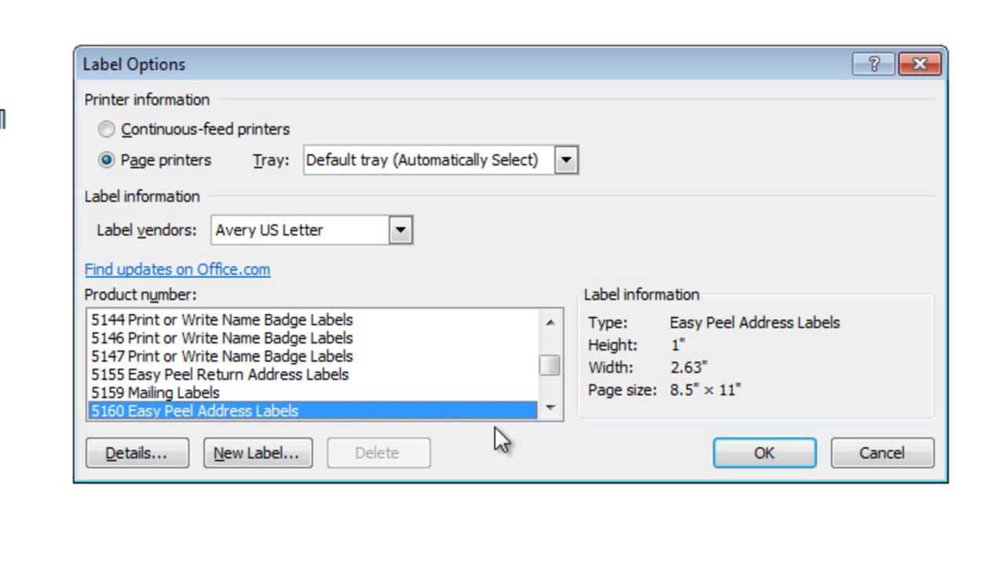
scroll(548, 410, "down", 1)
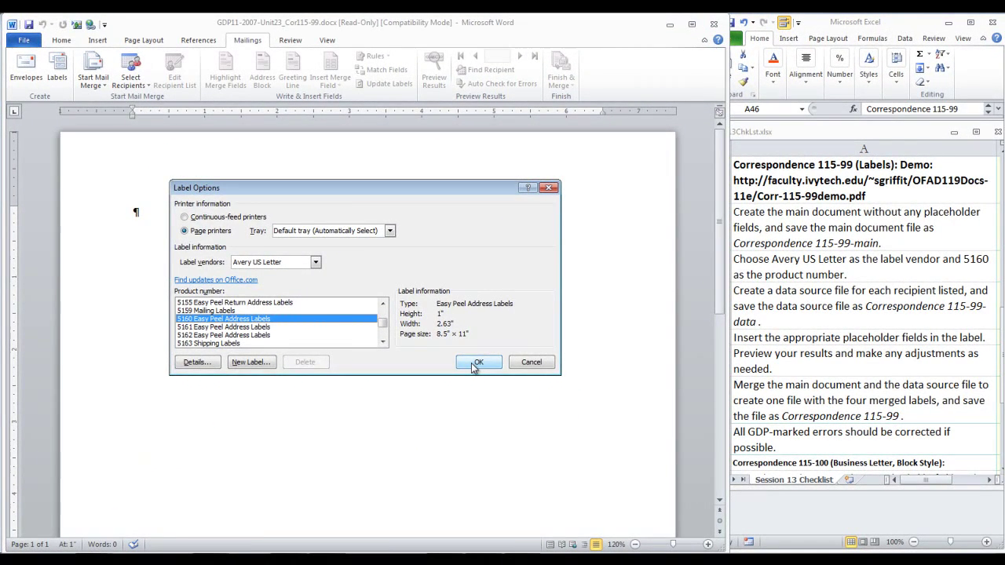
Step: Confirm the 5160 labels and save the document as Correspondence 115-99-main
left_click(476, 363)
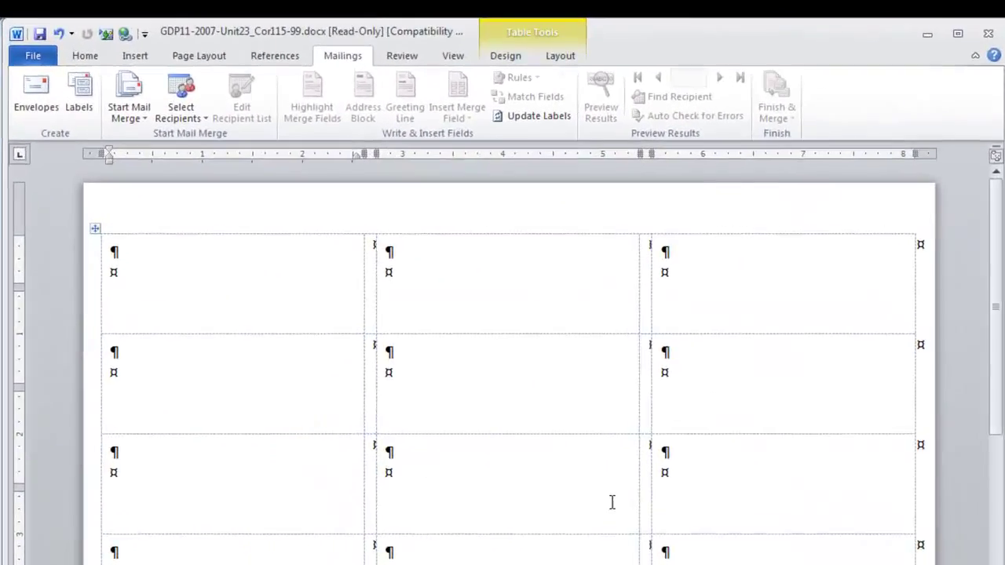
key("F12")
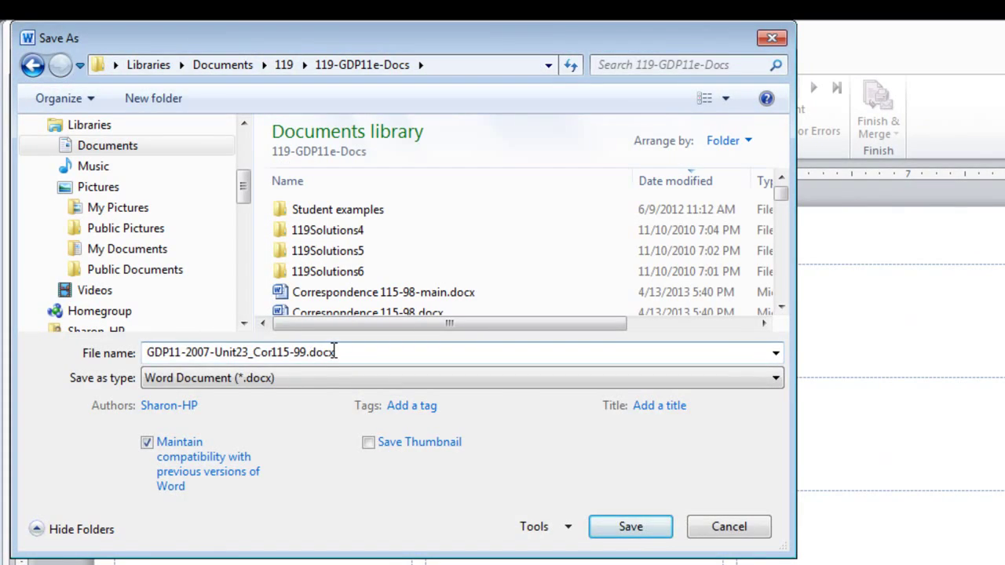
triple_click(334, 352)
type("Cor")
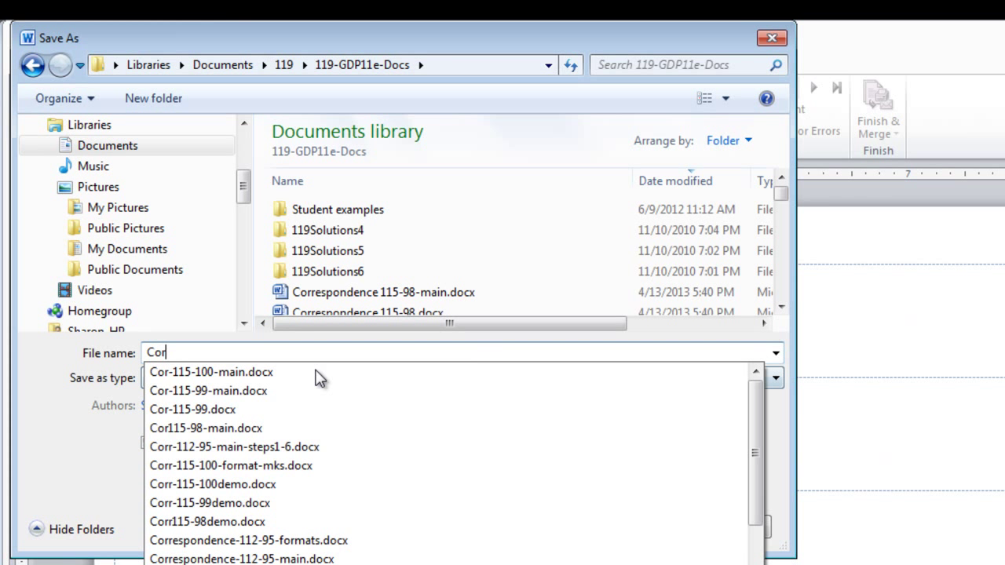
type("respondence 115-9")
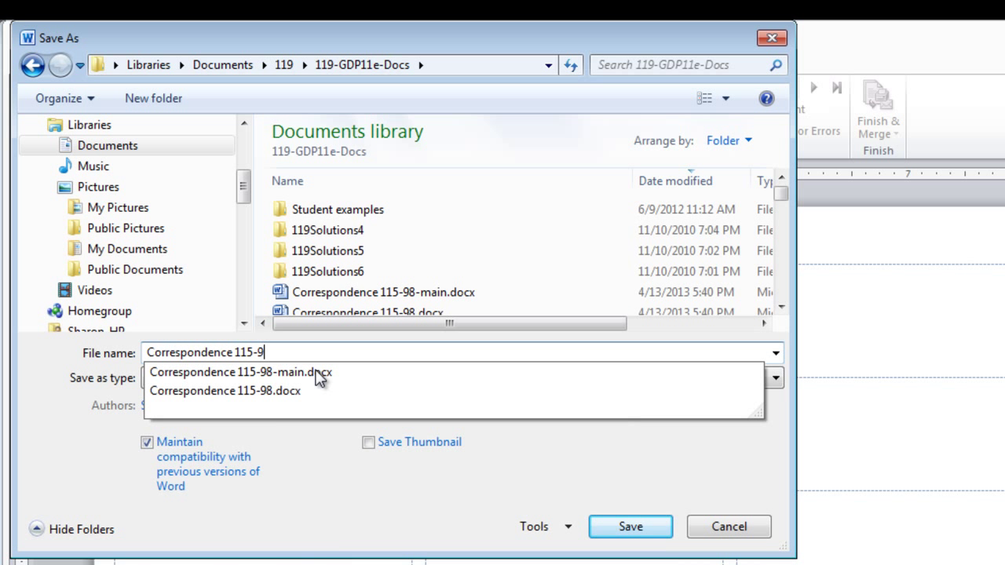
type("9-main")
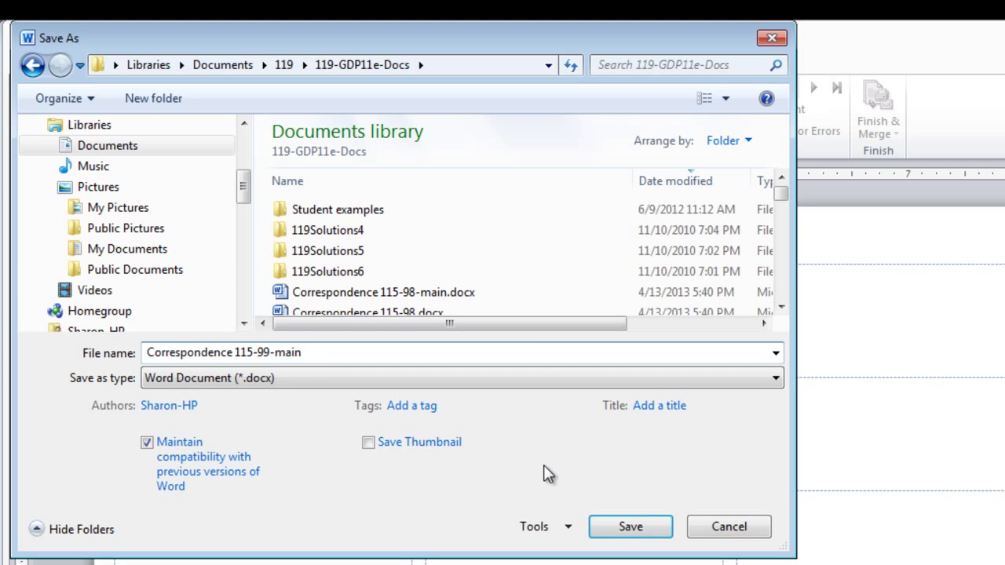
left_click(627, 528)
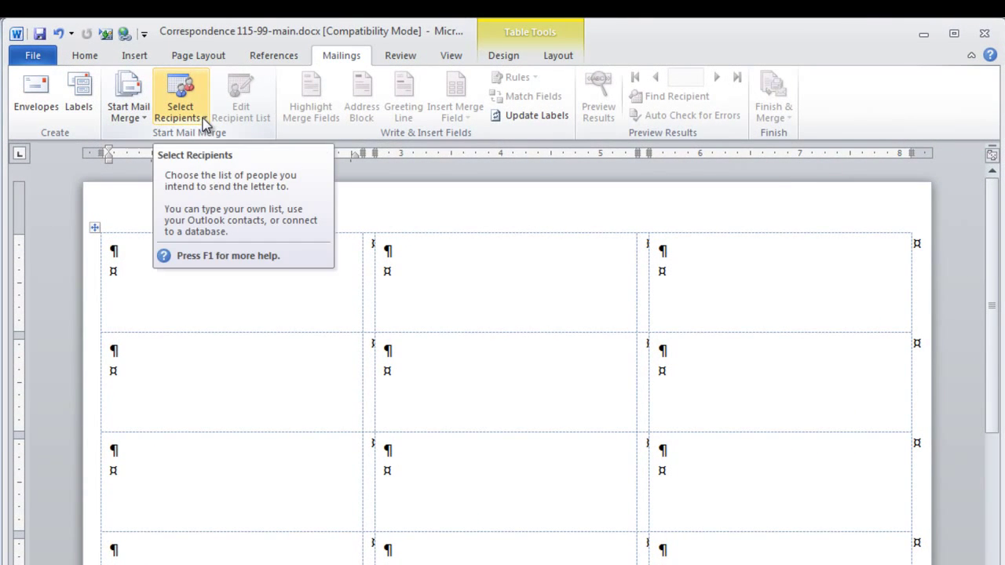
Step: Start a new recipient list and enter the first recipient's title, name, street, city, state and ZIP
left_click(206, 123)
left_click(211, 135)
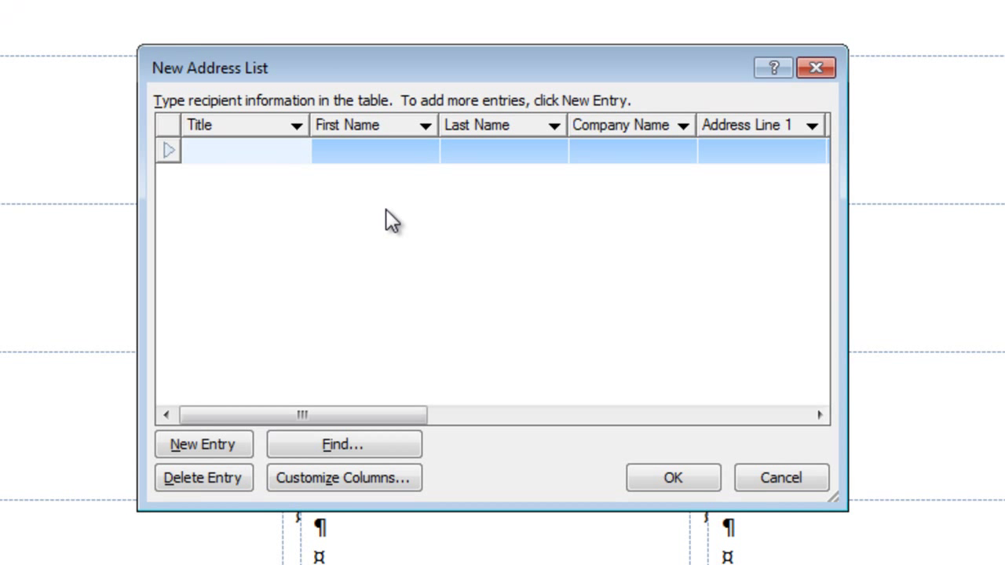
type("Mr.")
key("Tab")
key("Tab")
key("Tab")
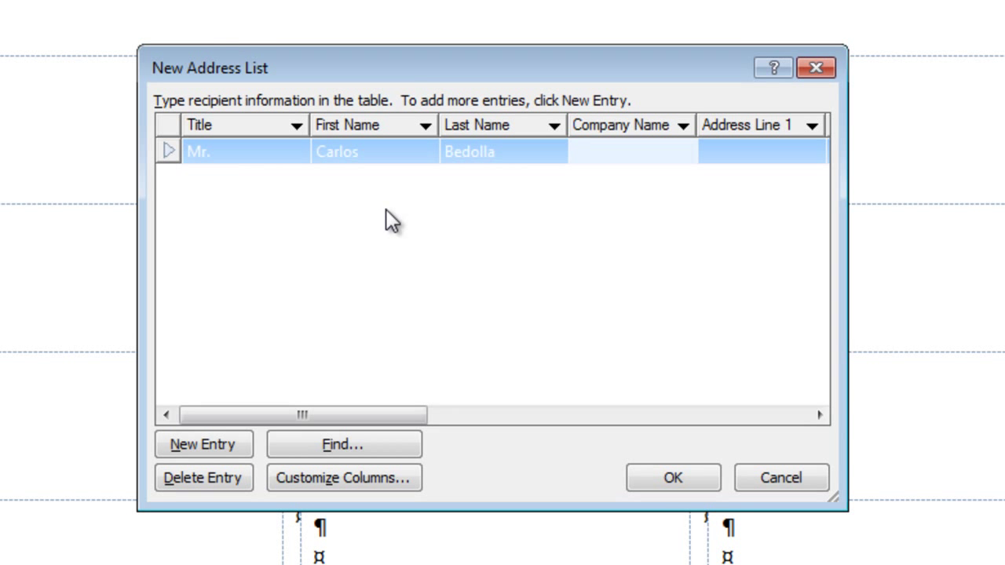
key("Tab")
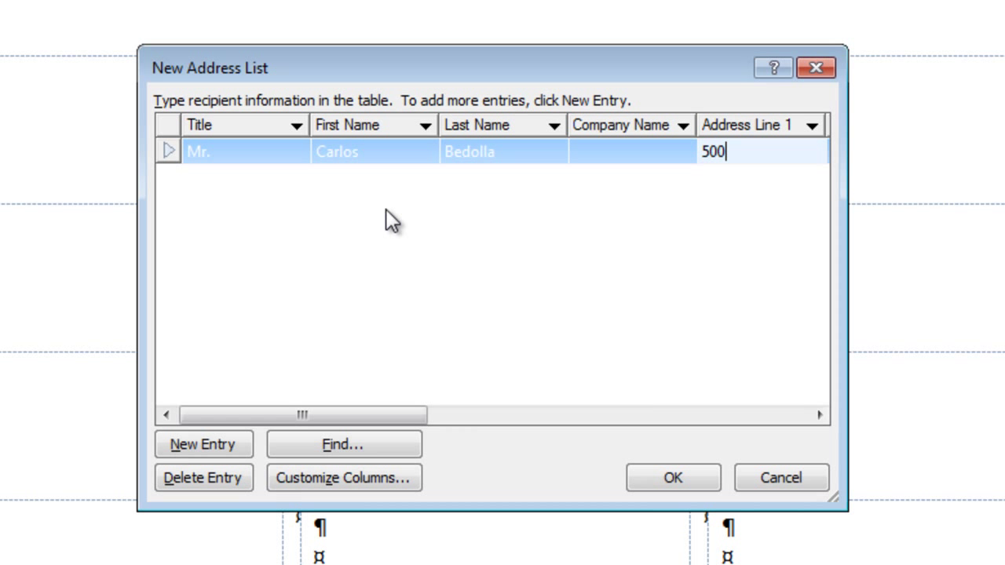
key("Tab")
key("Tab")
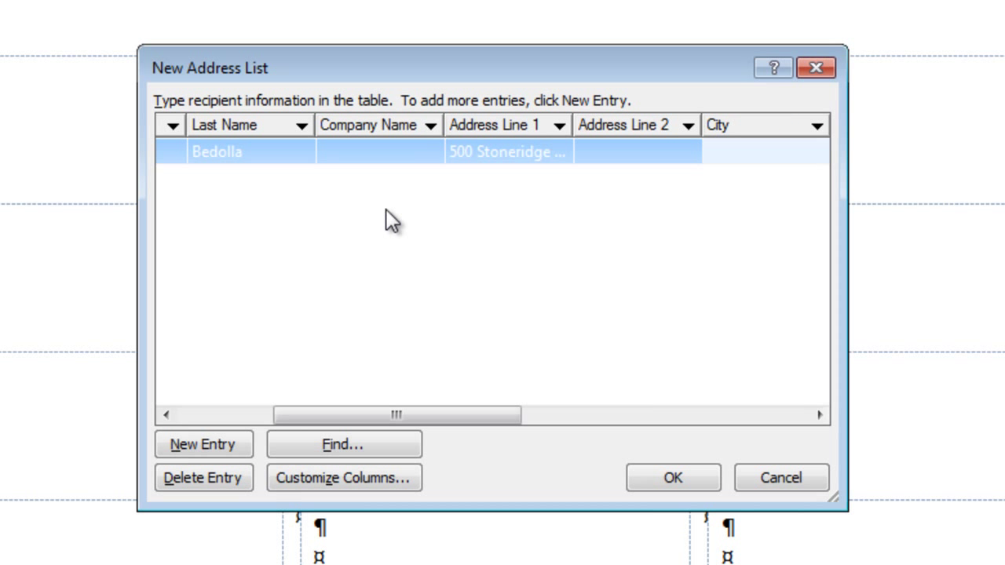
type("Columbia")
key("Tab")
type("SC")
key("Tab")
type("29210")
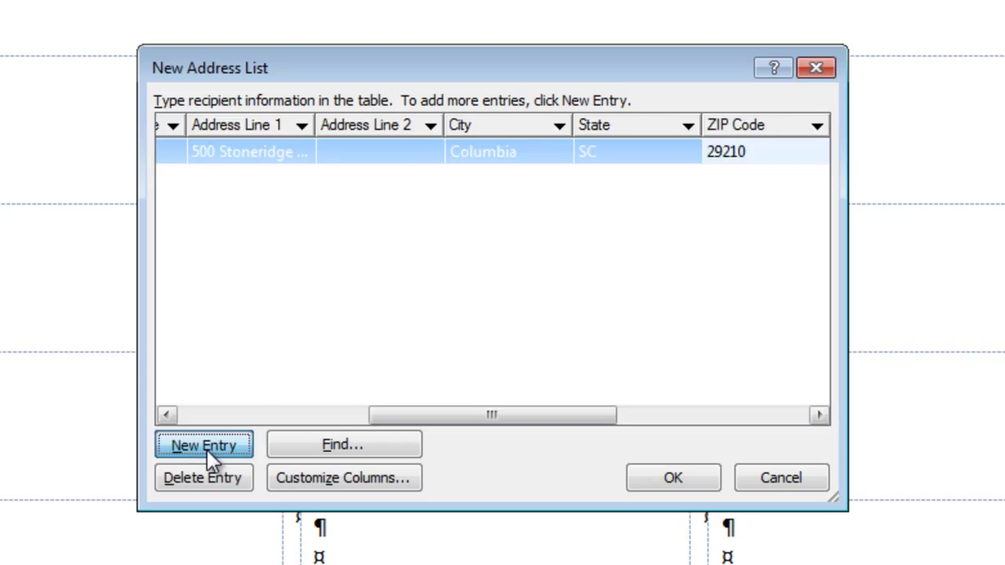
Step: Add more recipient rows and save the list as Correspondence 115-99-data
left_click(206, 448)
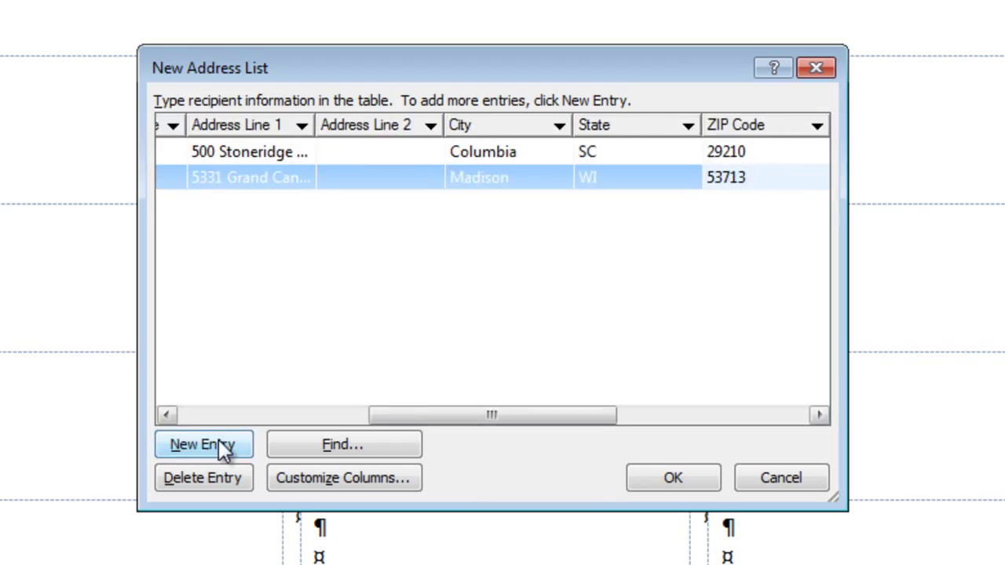
left_click(220, 444)
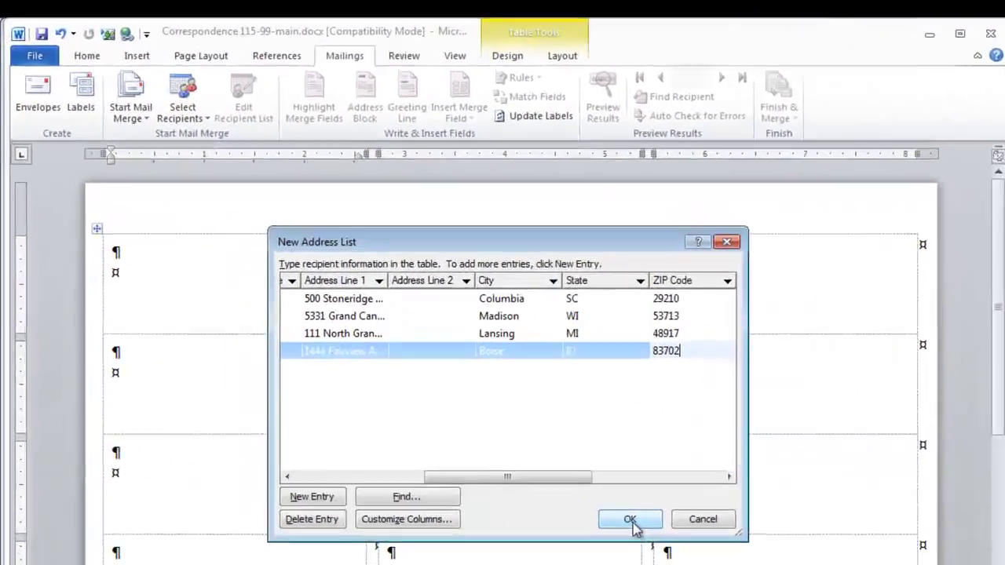
left_click(456, 375)
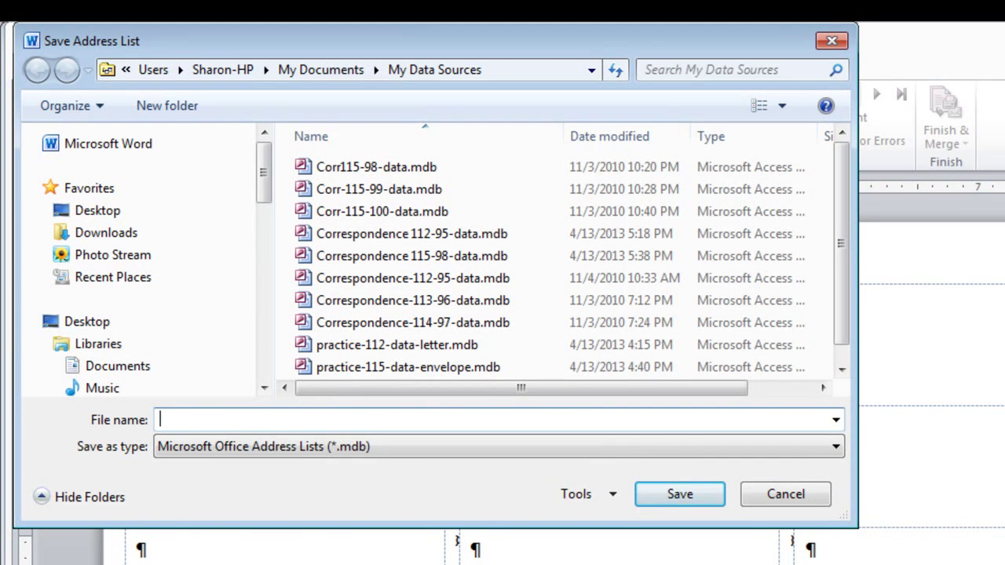
type("Correspond")
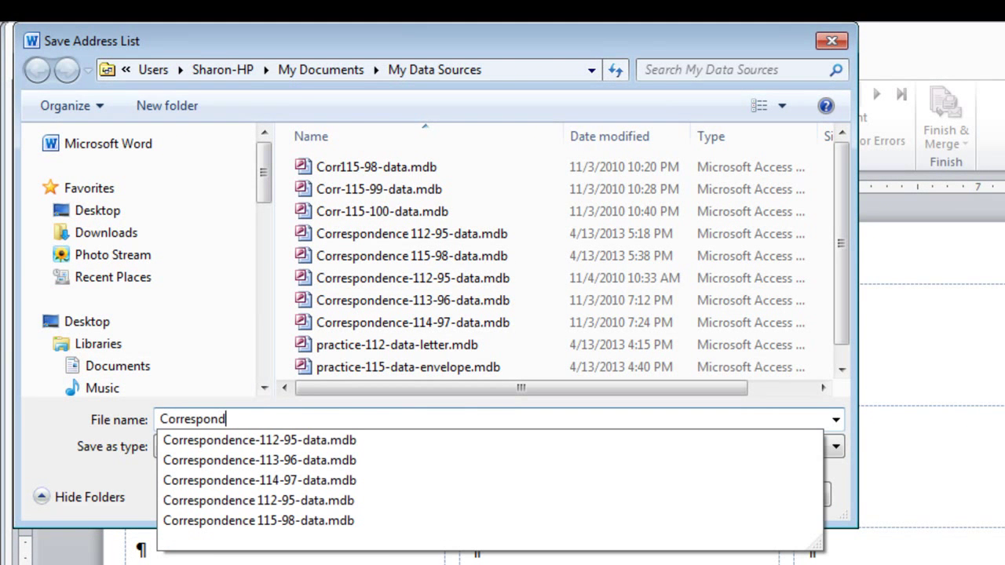
type("ence 115")
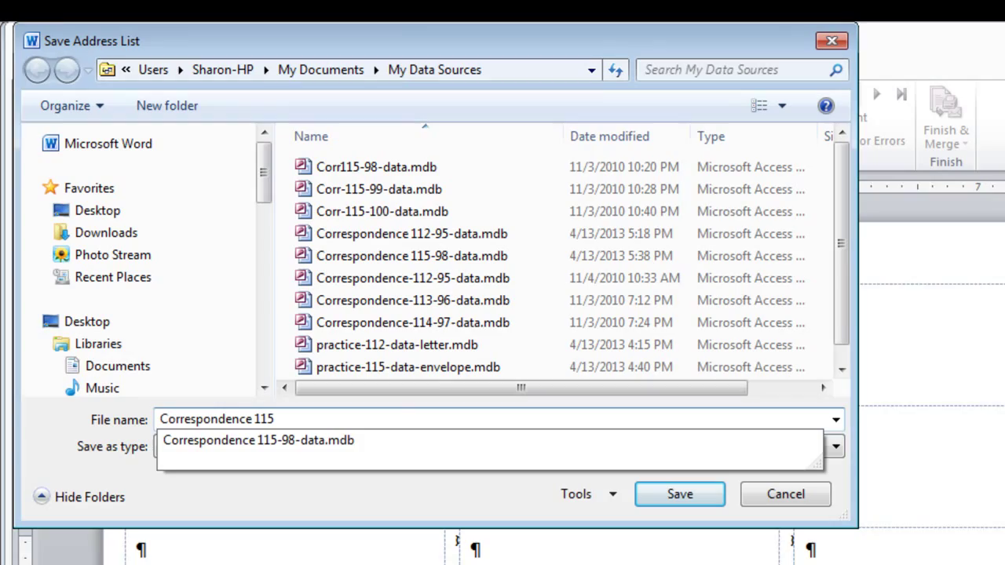
type("-99-data")
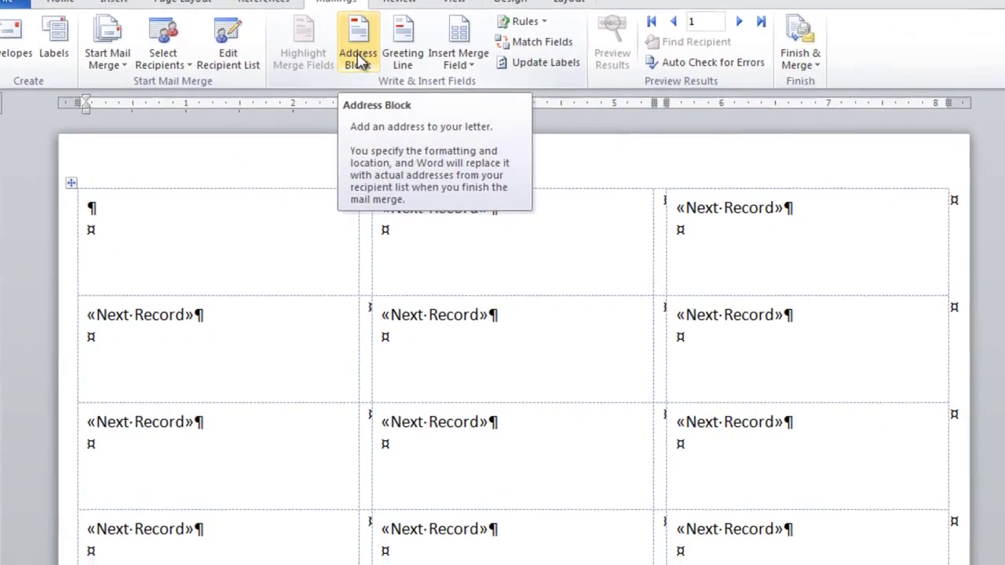
Step: Preview each recipient's address in Insert Address Block, then go back to the first record
left_click(360, 110)
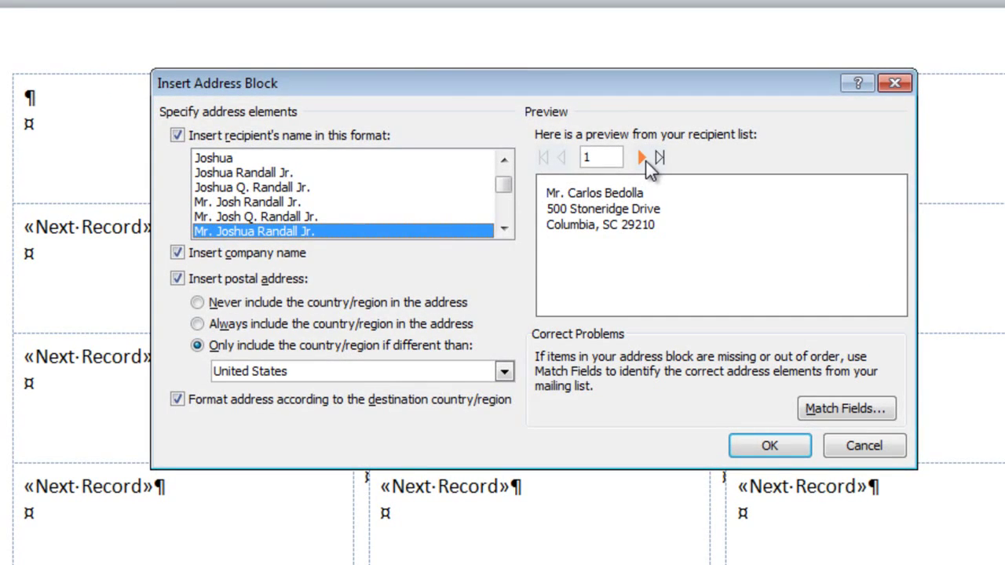
left_click(642, 159)
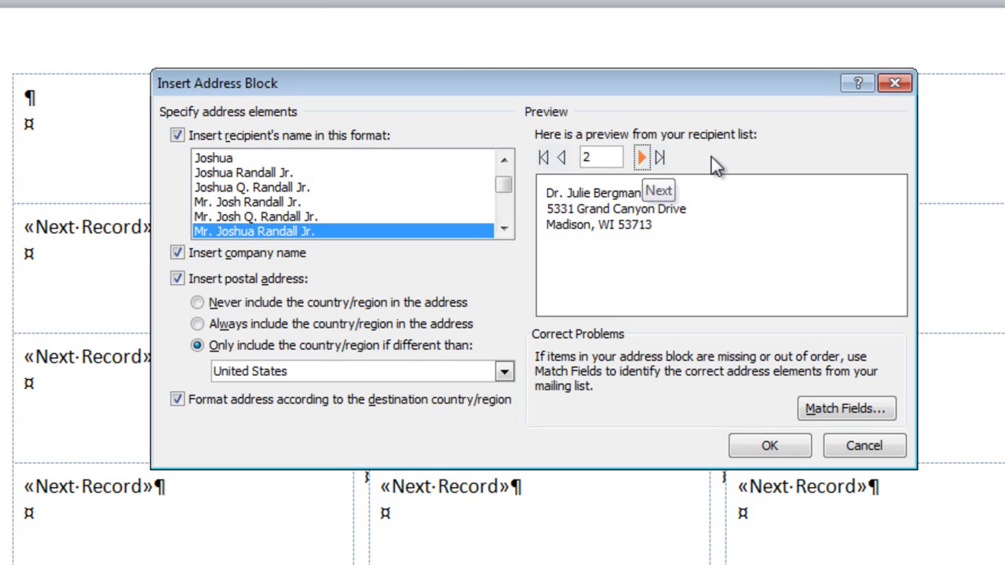
left_click(642, 158)
left_click(642, 158)
left_click(543, 158)
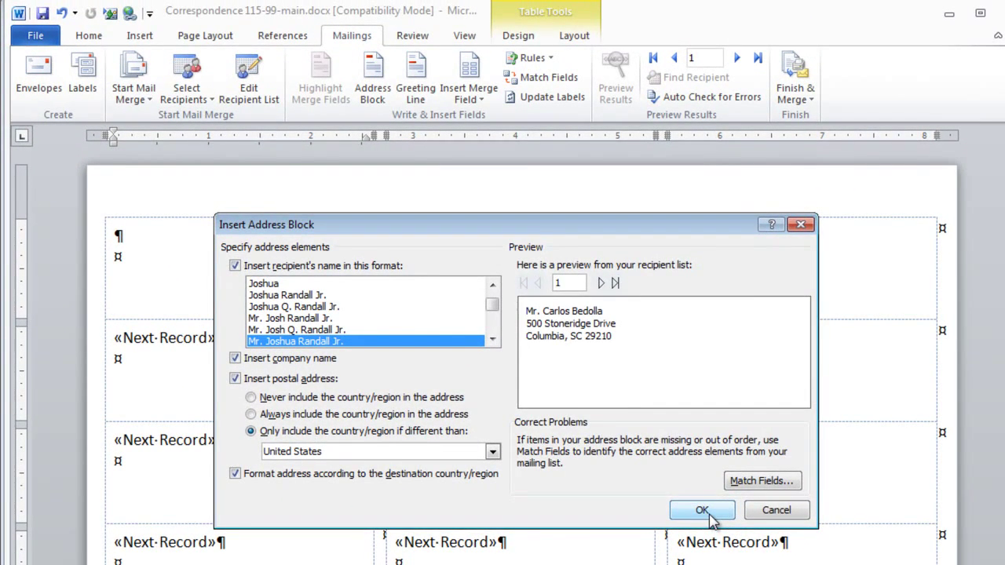
Step: Insert the address block, update all labels, and toggle the merged-results preview on and off
left_click(702, 511)
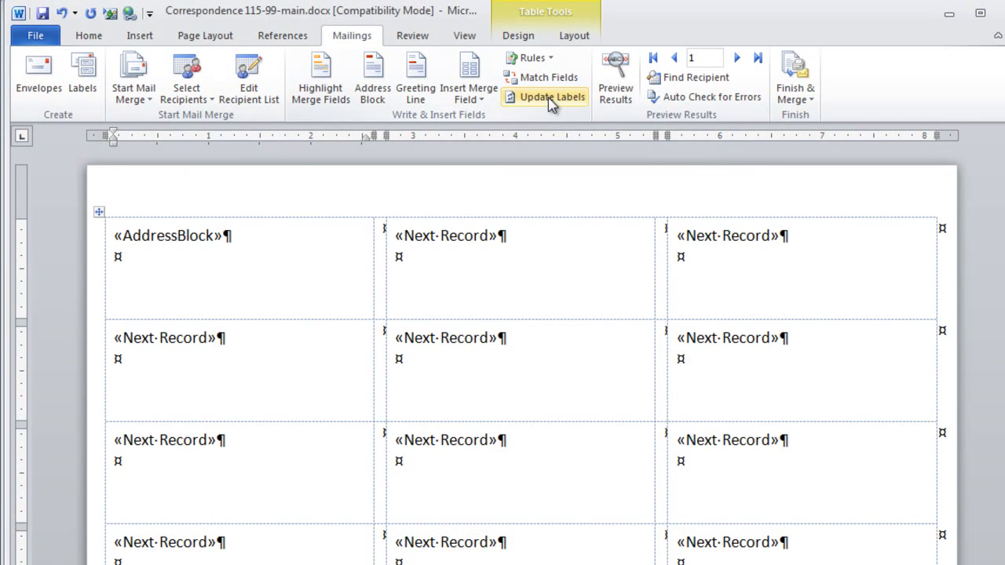
left_click(553, 102)
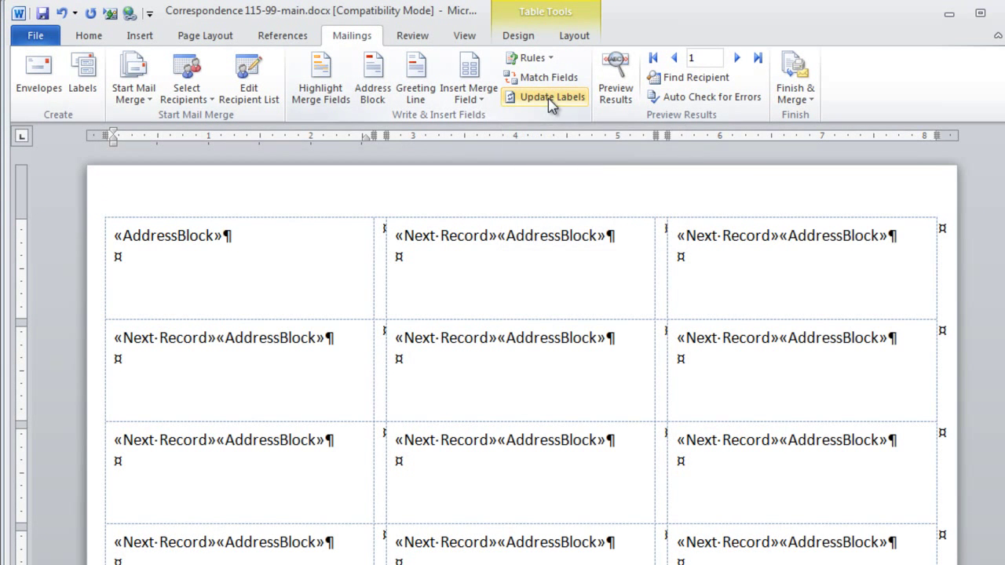
left_click(618, 93)
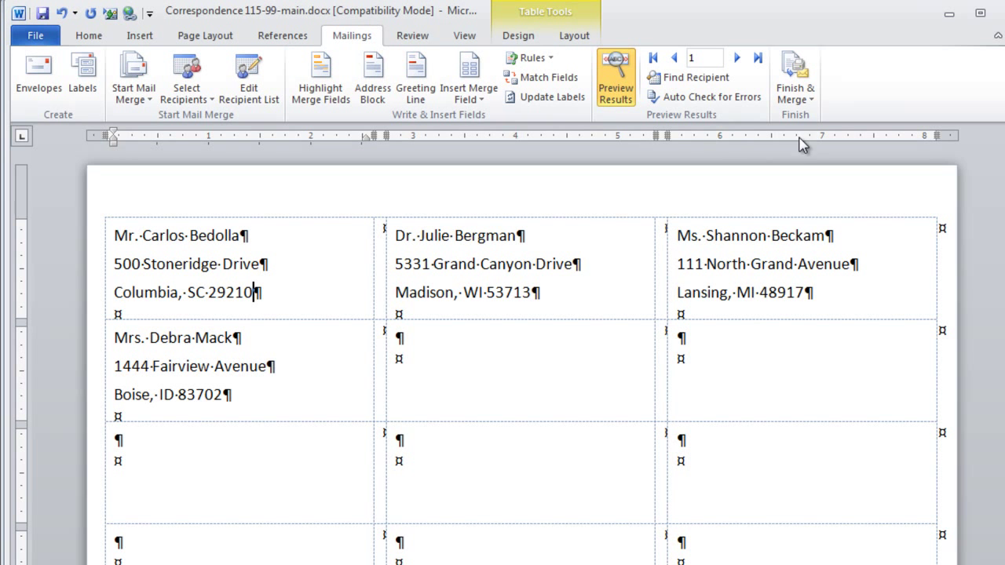
left_click(619, 92)
Step: Preview results and merge all records into a new individual labels document
left_click(619, 93)
left_click(814, 102)
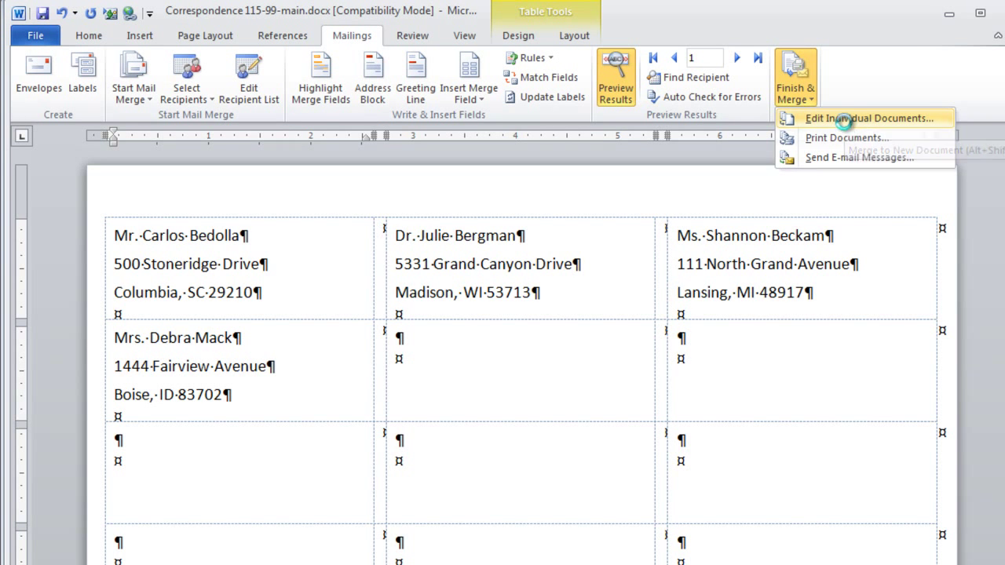
left_click(846, 120)
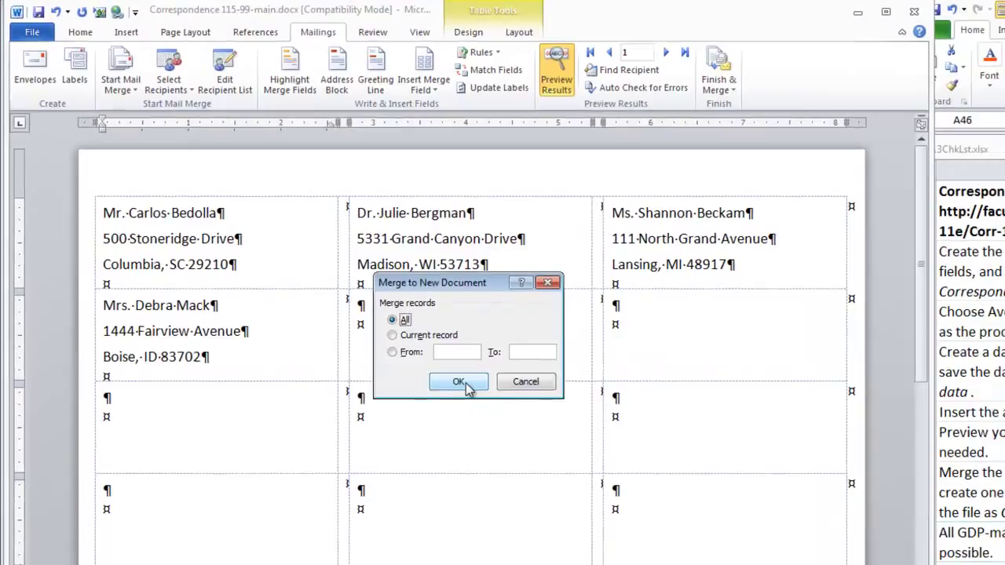
left_click(500, 415)
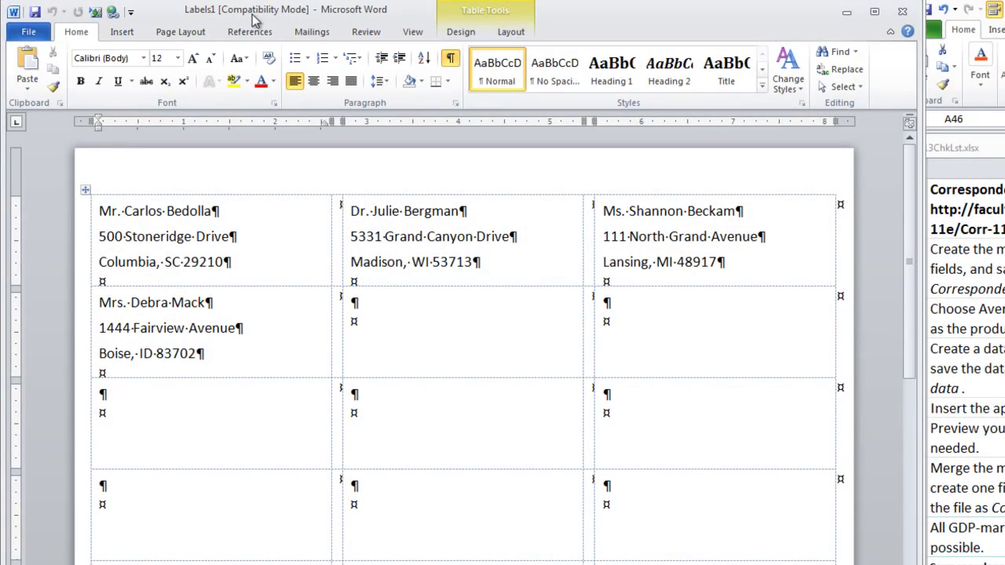
Step: Save the merged labels as Correspondence 115-99 and close that document
left_click_drag(276, 19, 465, 19)
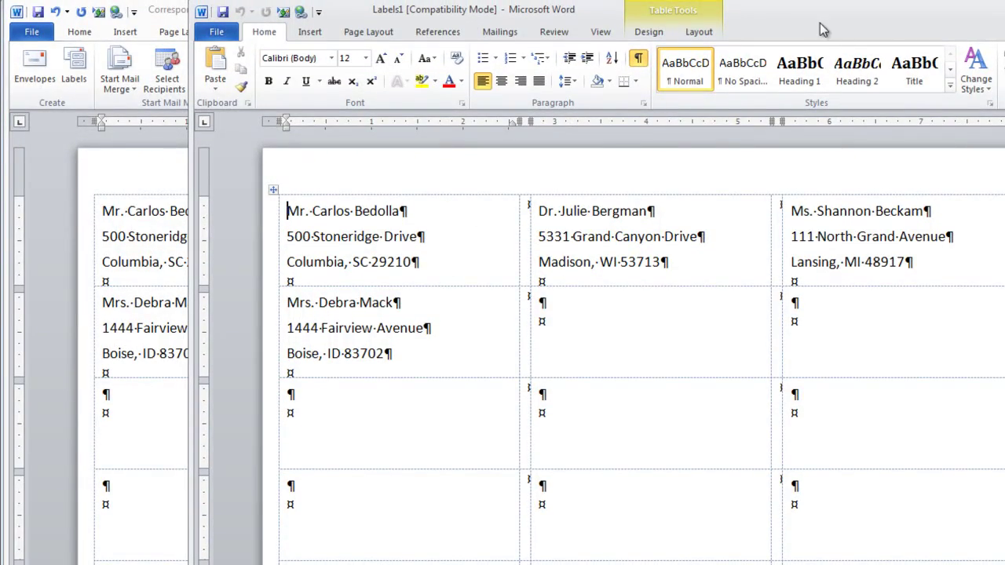
left_click_drag(820, 23, 629, 30)
key("ctrl+s")
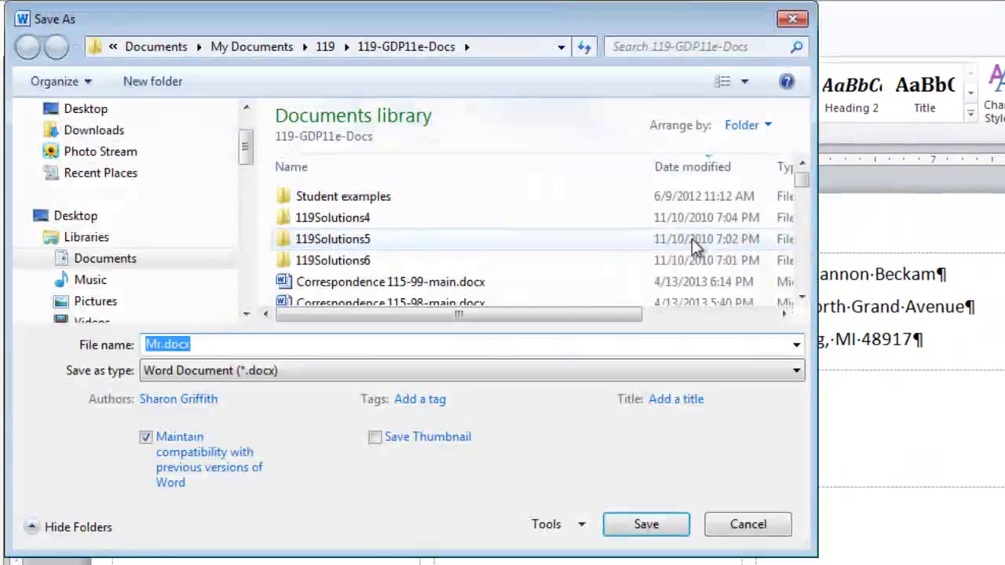
type("CorCorrespondence 115")
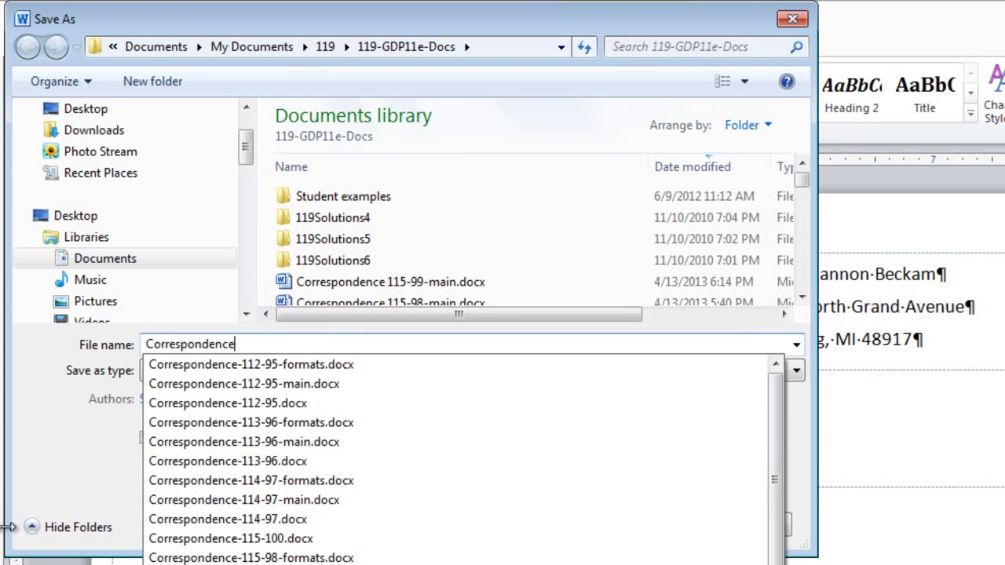
type("-99")
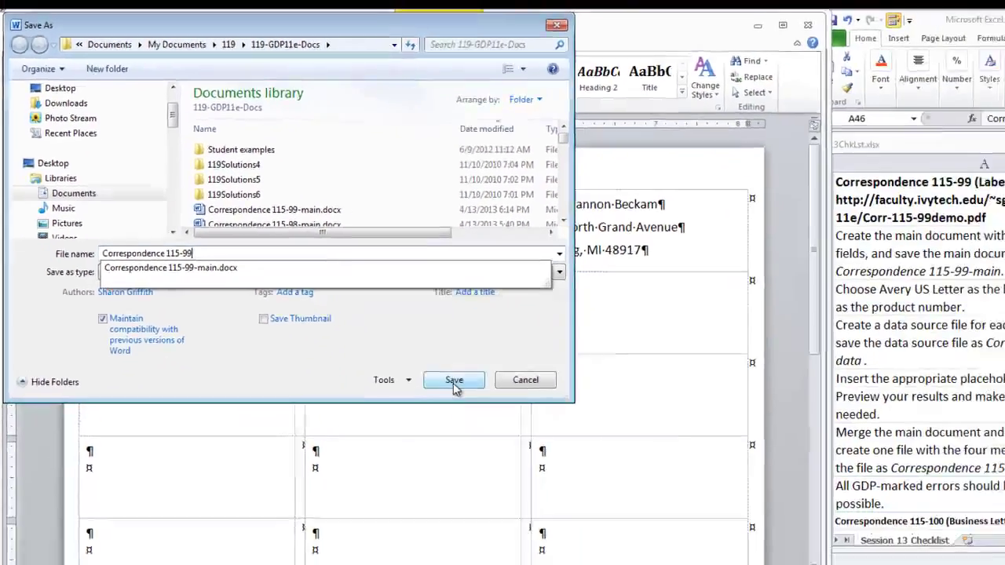
left_click(646, 525)
left_click(399, 344)
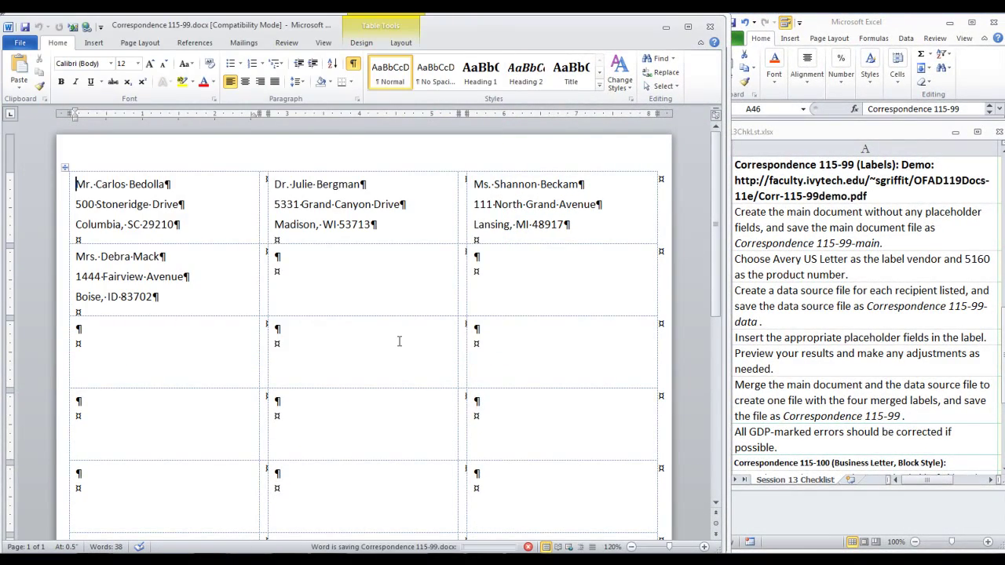
left_click(710, 26)
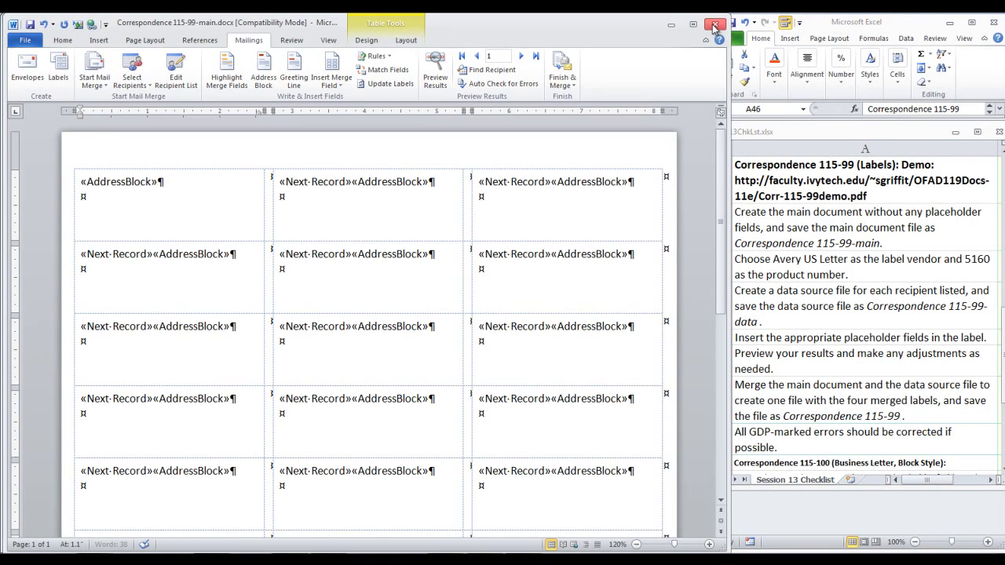
Step: Close Word and upload Correspondence 115-99.docx to GDP for scoring
left_click(712, 30)
key("Return")
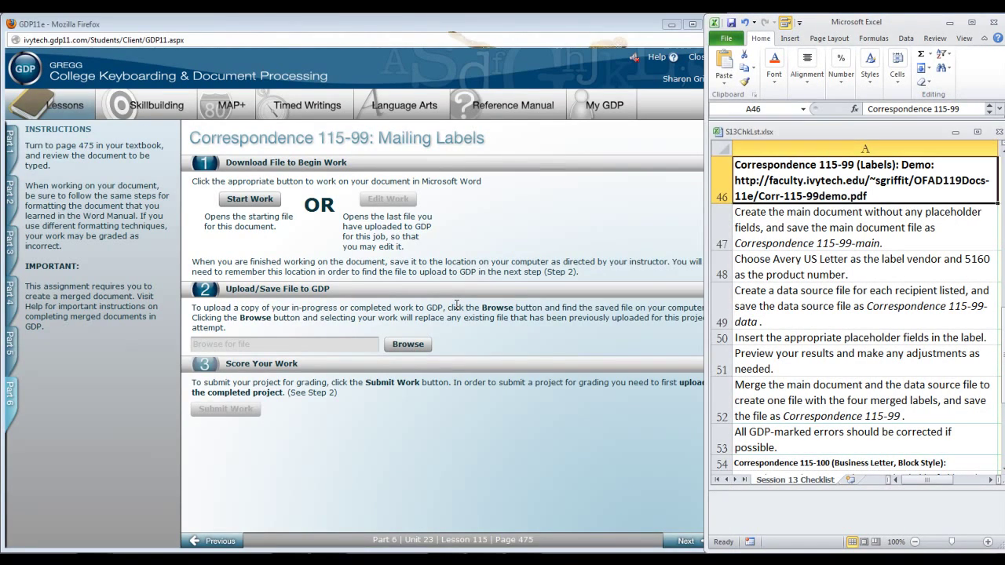
left_click(410, 344)
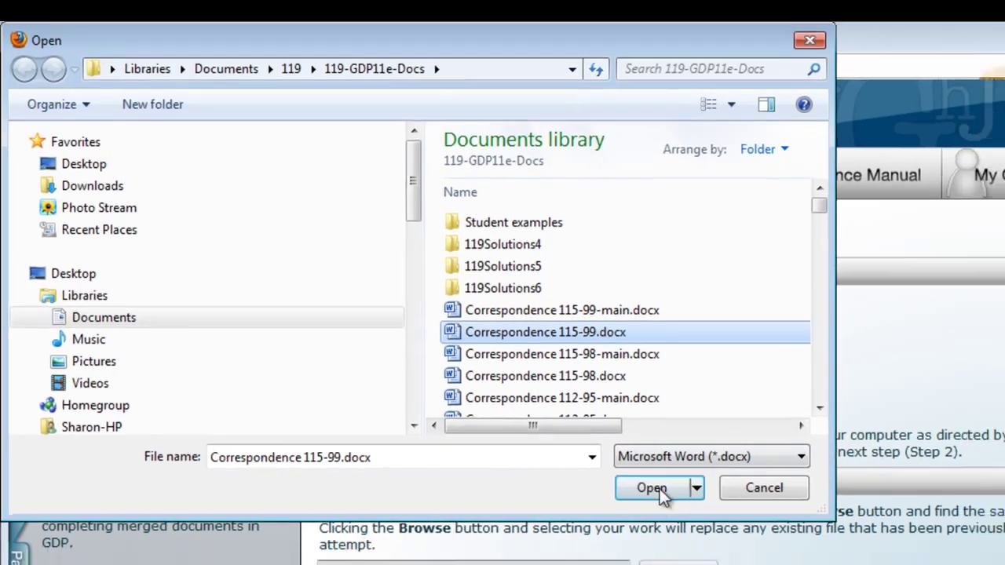
left_click(683, 511)
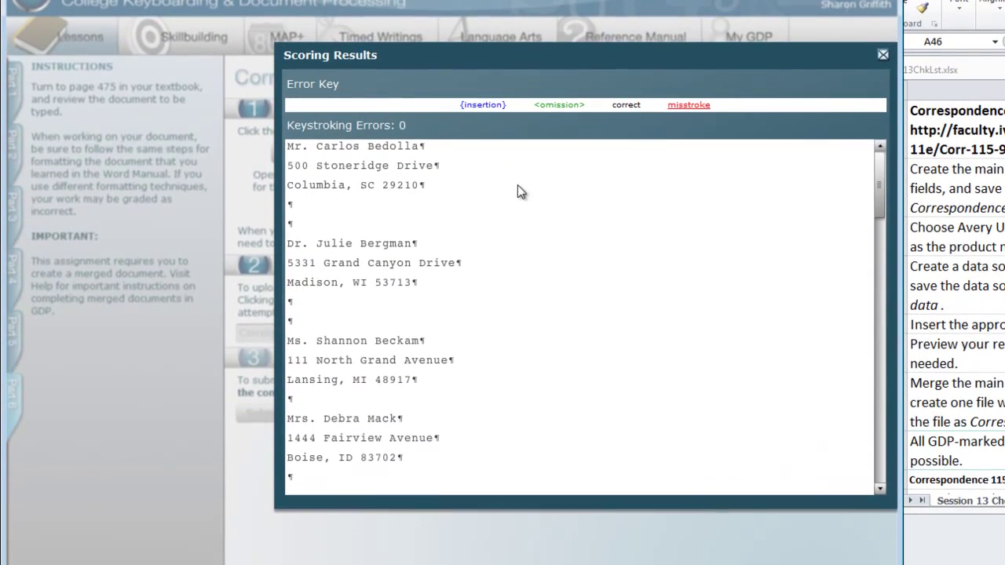
Step: Dismiss the Scoring Results dialog and scroll up in the Excel checklist
left_click(883, 55)
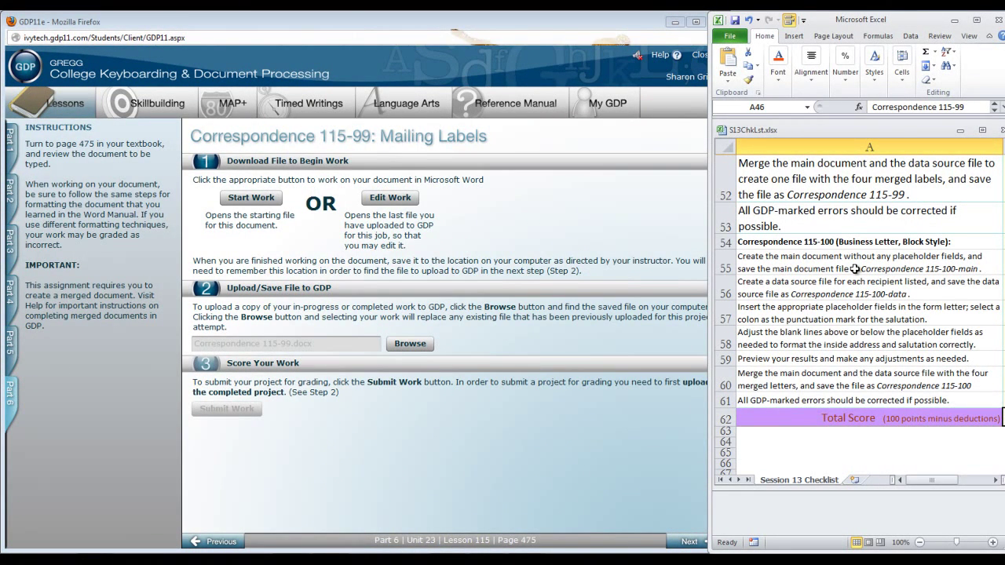
scroll(856, 269, "up", 12)
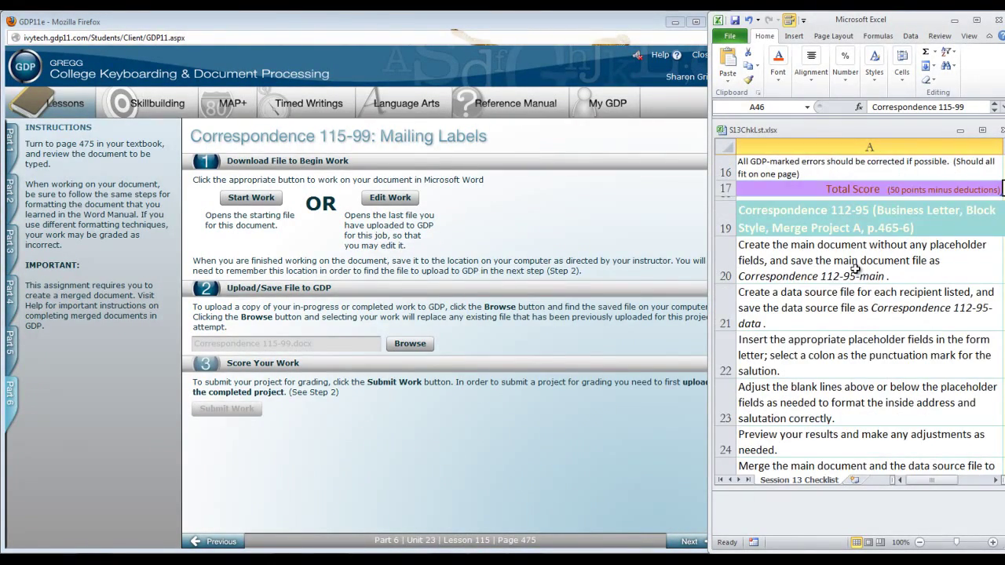